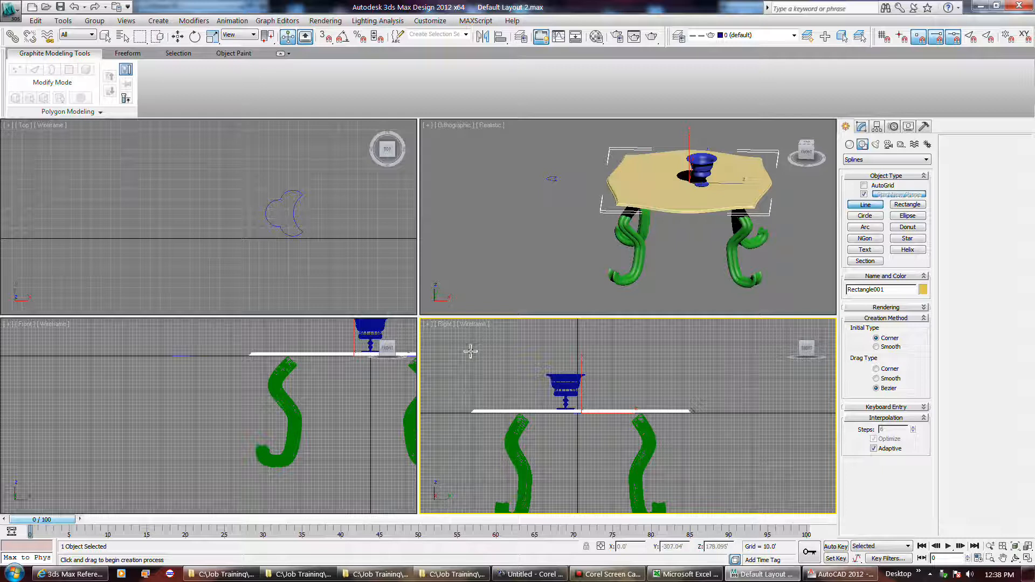
pyautogui.click(470, 357)
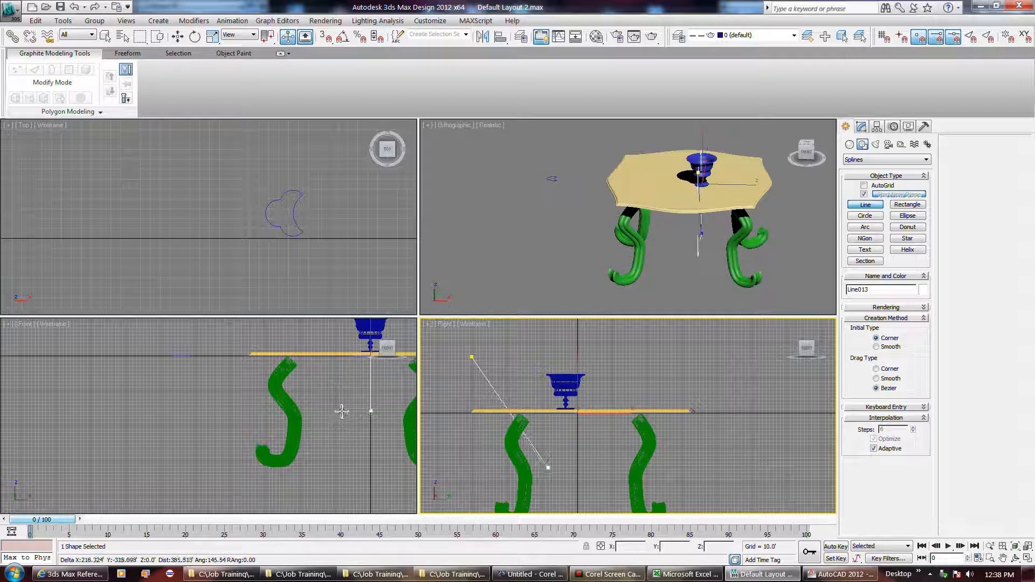
pyautogui.scroll(-3, 340, 418)
pyautogui.scroll(3, 340, 418)
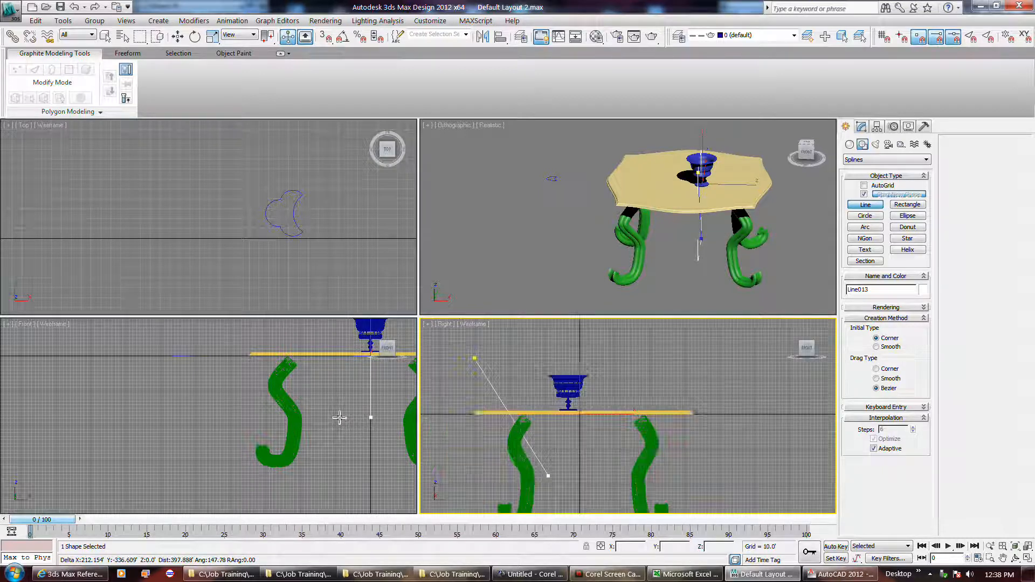
pyautogui.rightClick(343, 409)
pyautogui.scroll(-2, 344, 409)
pyautogui.scroll(2, 343, 408)
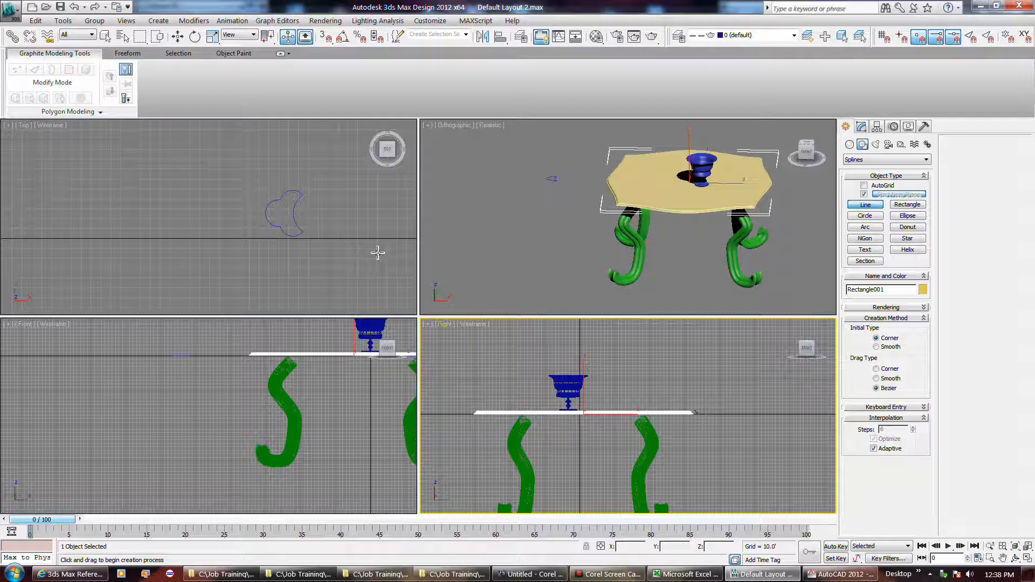
# Select the near-left table leg in the Orthographic viewport, and activate the Top and Front viewports while keeping the leg selected
pyautogui.click(501, 241)
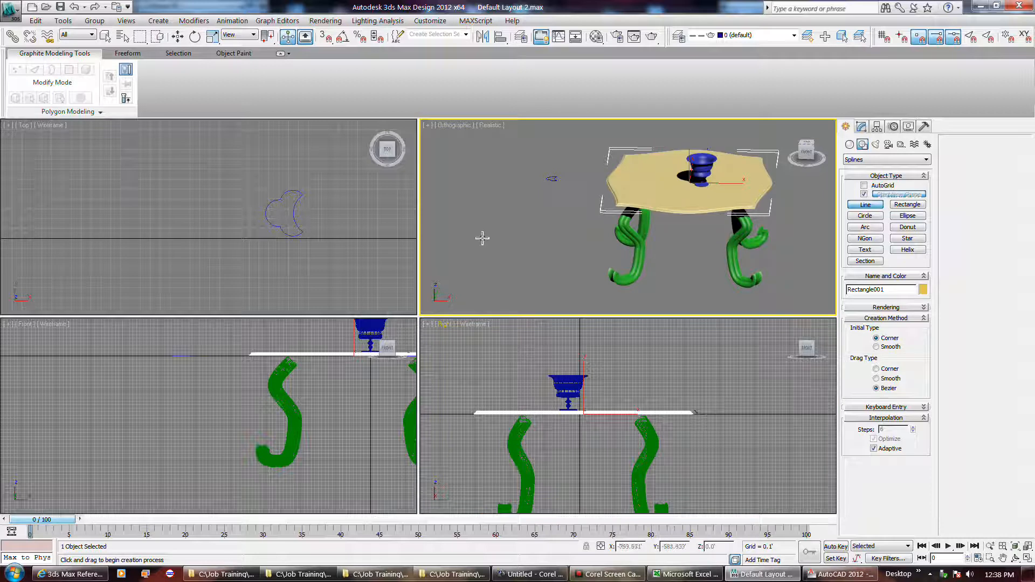
pyautogui.press('r')
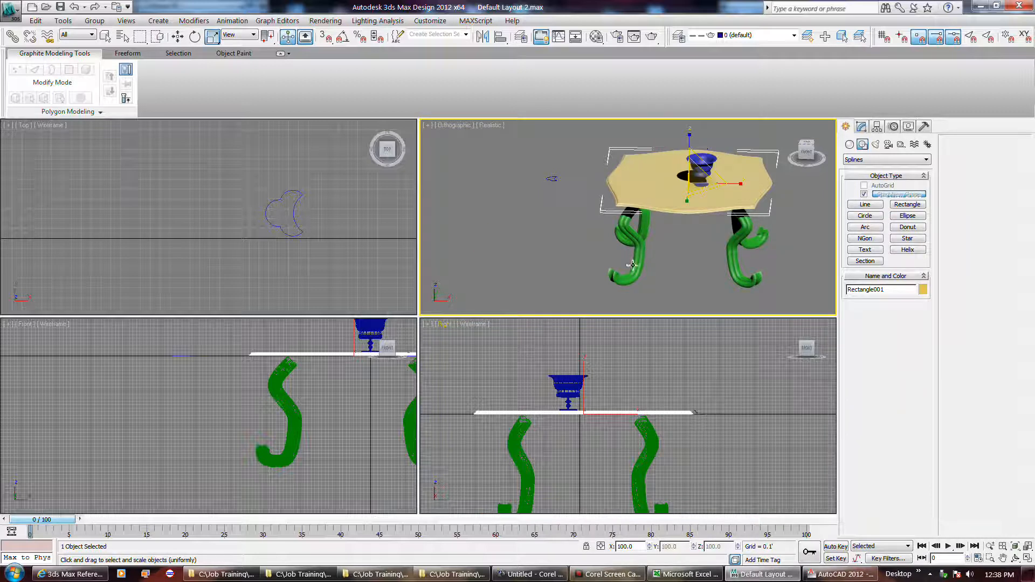
pyautogui.click(631, 266)
pyautogui.rightClick(331, 229)
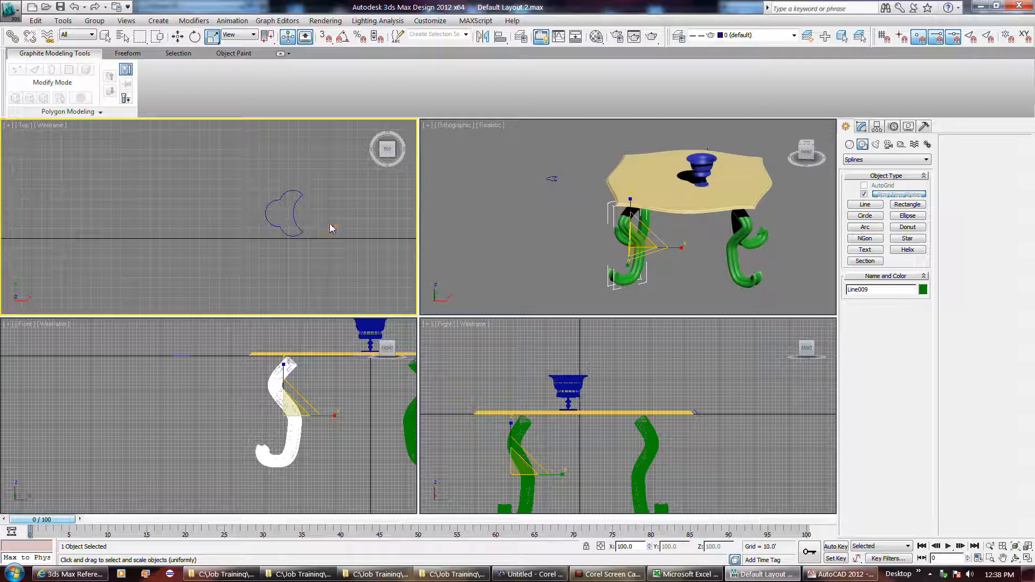
pyautogui.rightClick(372, 409)
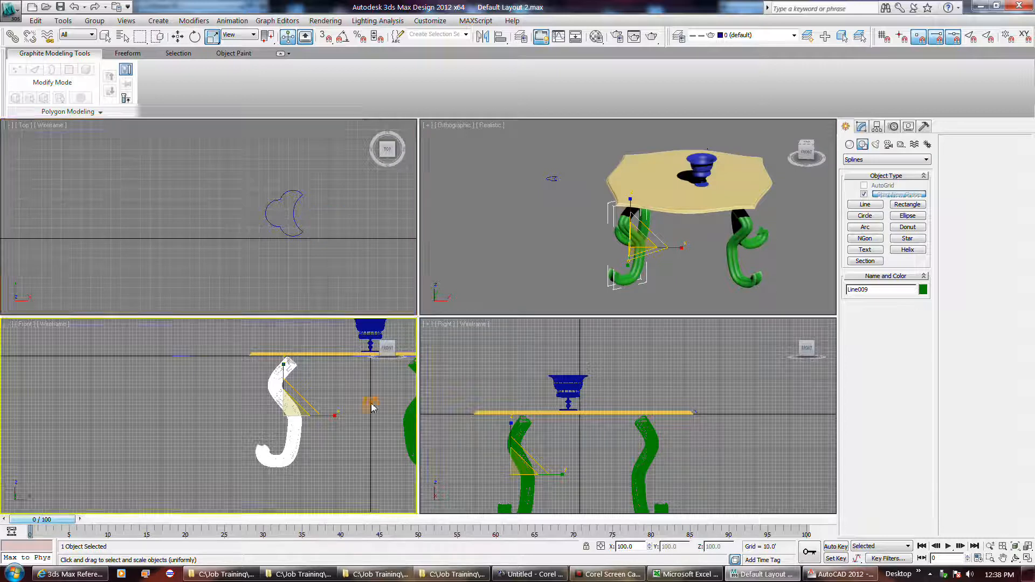
# Deselect the leg, pick it again in the Orthographic viewport, and activate the Front viewport with the selection cleared
pyautogui.click(573, 277)
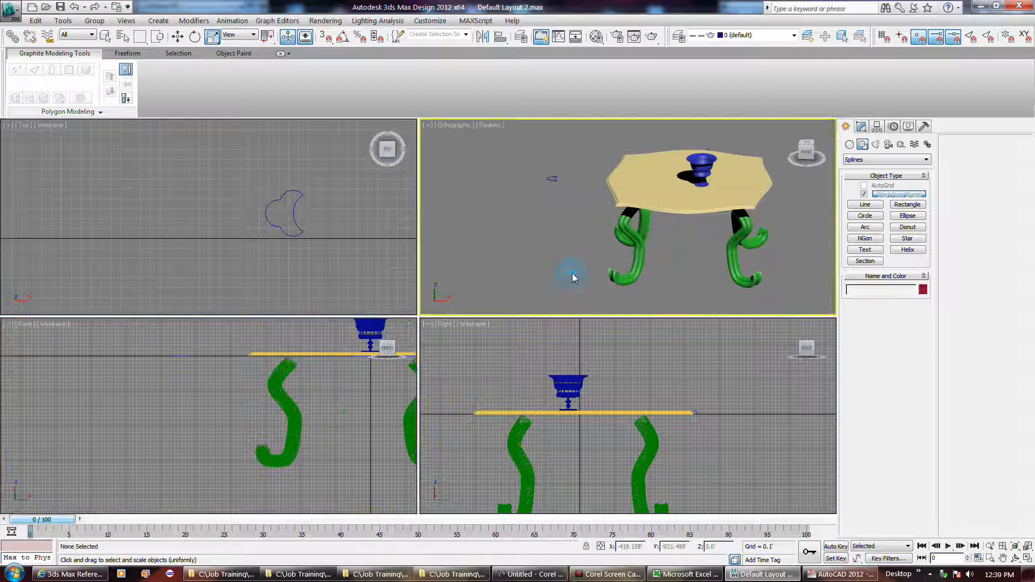
pyautogui.rightClick(501, 265)
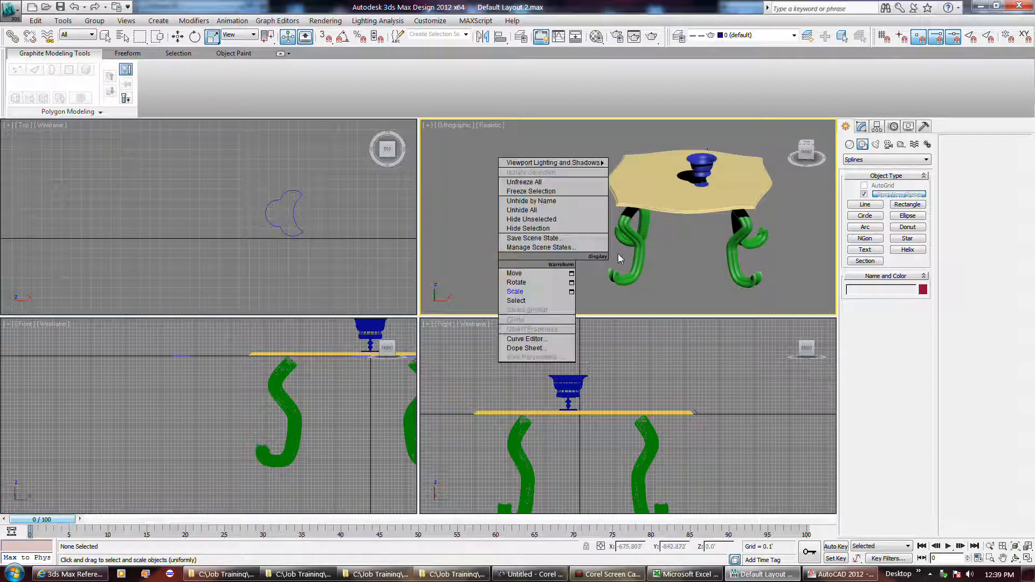
pyautogui.click(645, 270)
pyautogui.click(345, 394)
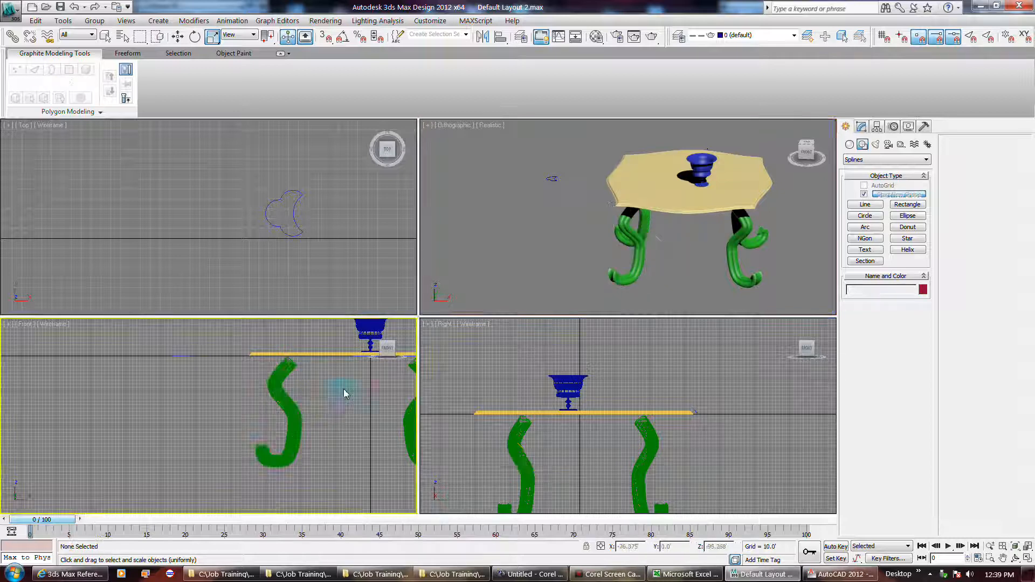
# Reselect the near-left leg in the Orthographic viewport and activate the Front viewport without losing the selection
pyautogui.click(612, 286)
pyautogui.rightClick(258, 413)
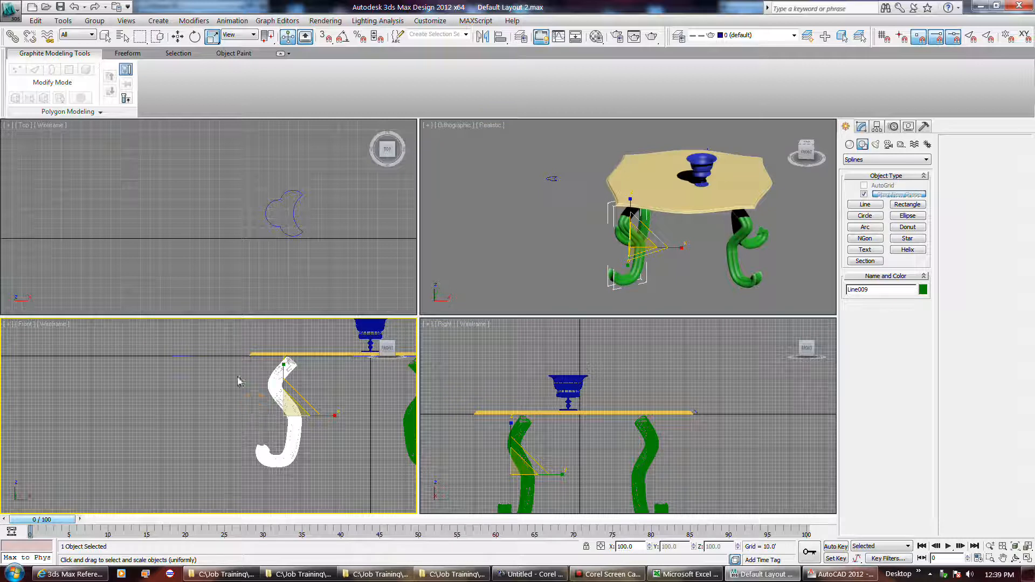
pyautogui.rightClick(197, 388)
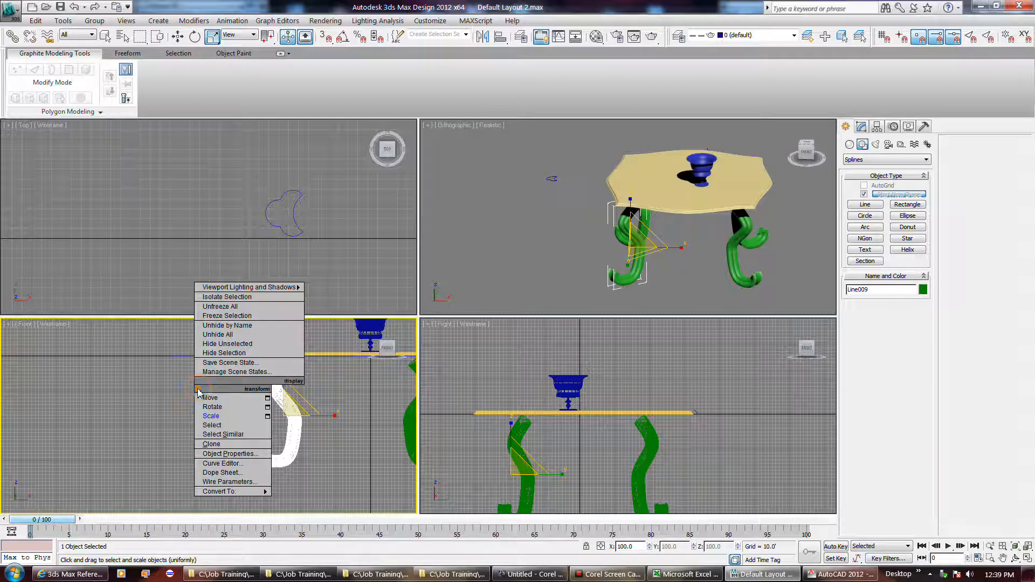
pyautogui.click(167, 396)
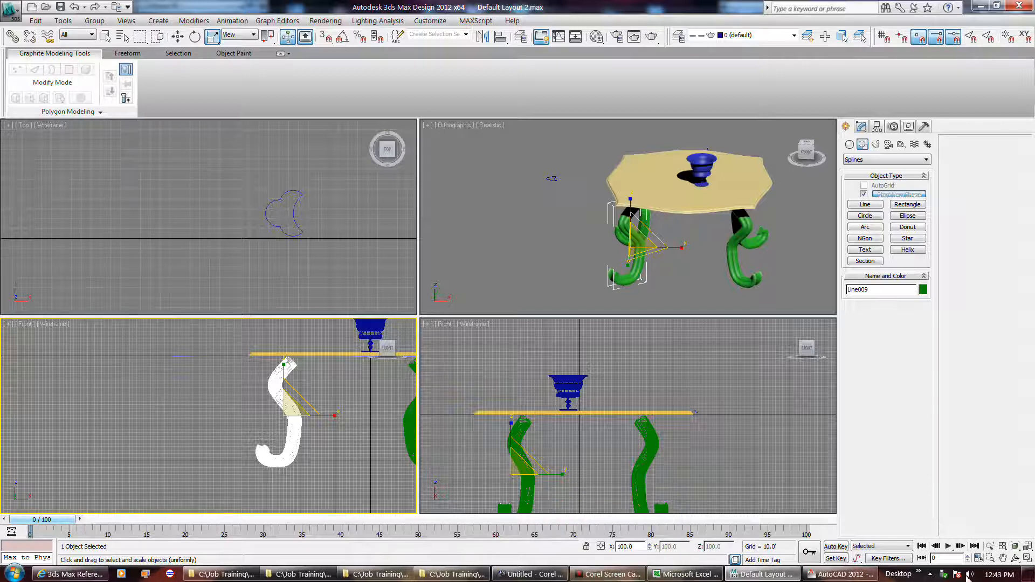
# Zoom all four viewports together with Zoom All, and return to the Scale tool
pyautogui.click(1003, 547)
pyautogui.moveTo(741, 436); pyautogui.dragTo(779, 435)
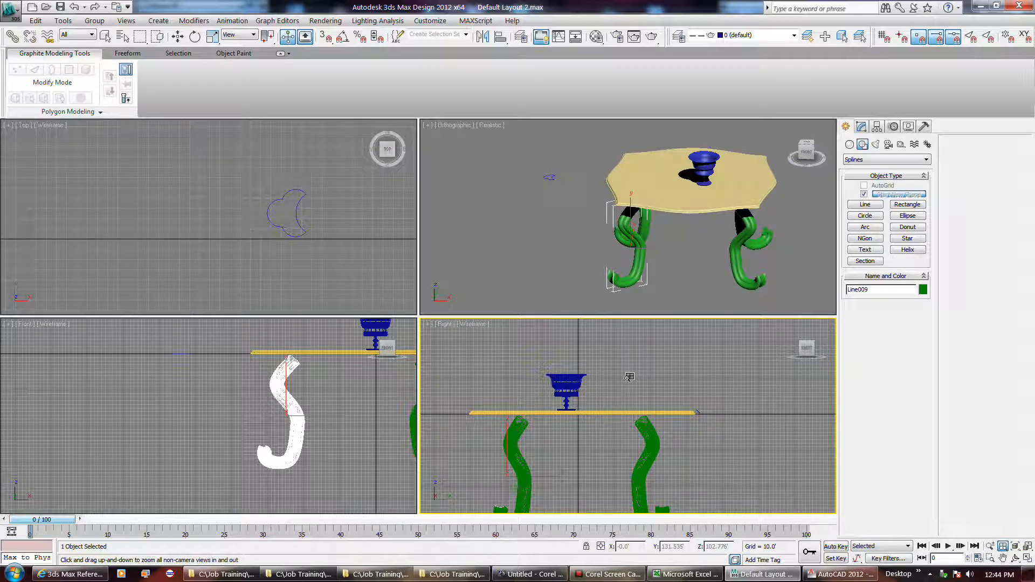
pyautogui.press('r')
# Select the blue goblet and fill the Right viewport with it using Zoom Extents Selected
pyautogui.click(566, 384)
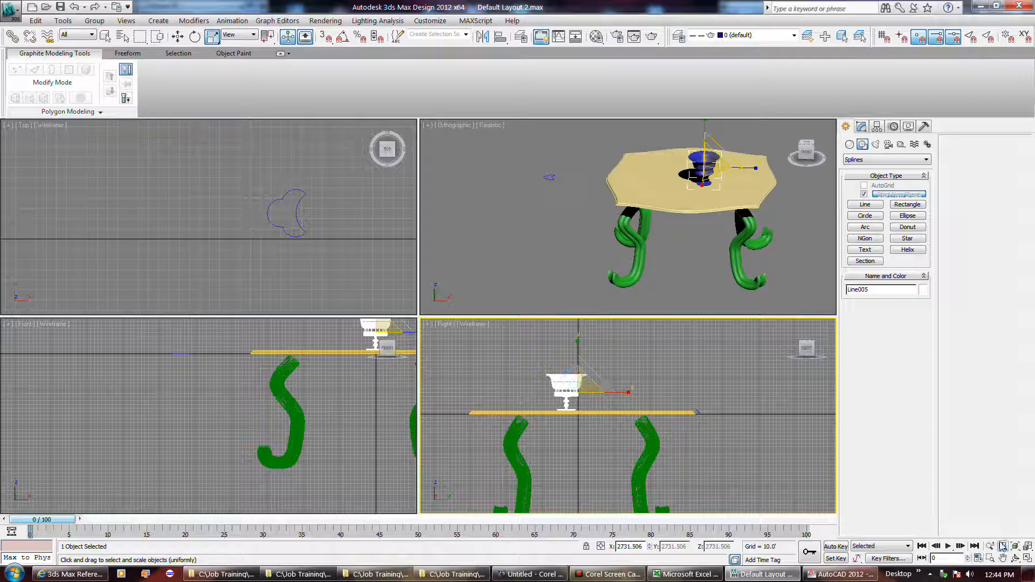
pyautogui.click(1016, 547)
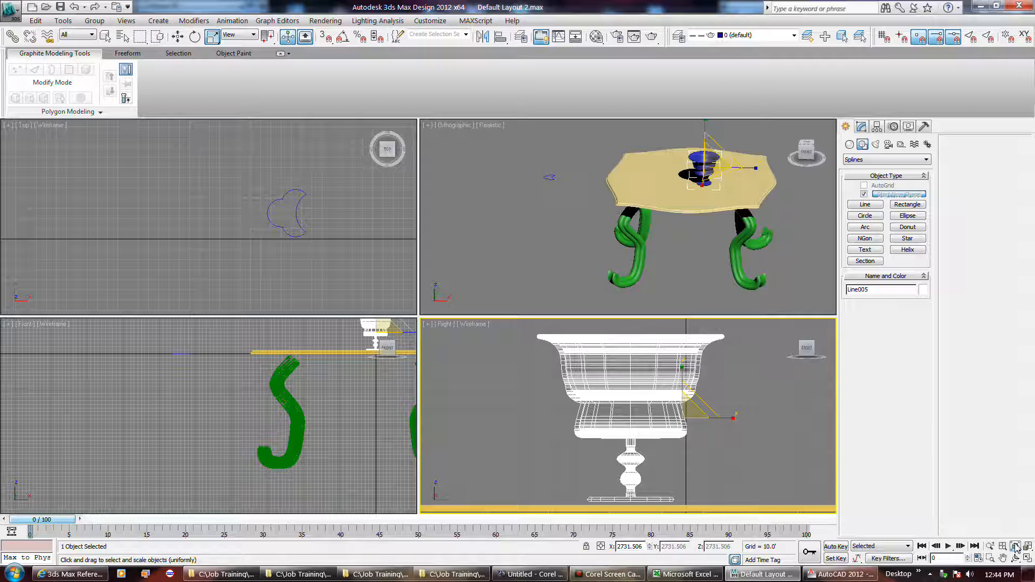
pyautogui.rightClick(1016, 546)
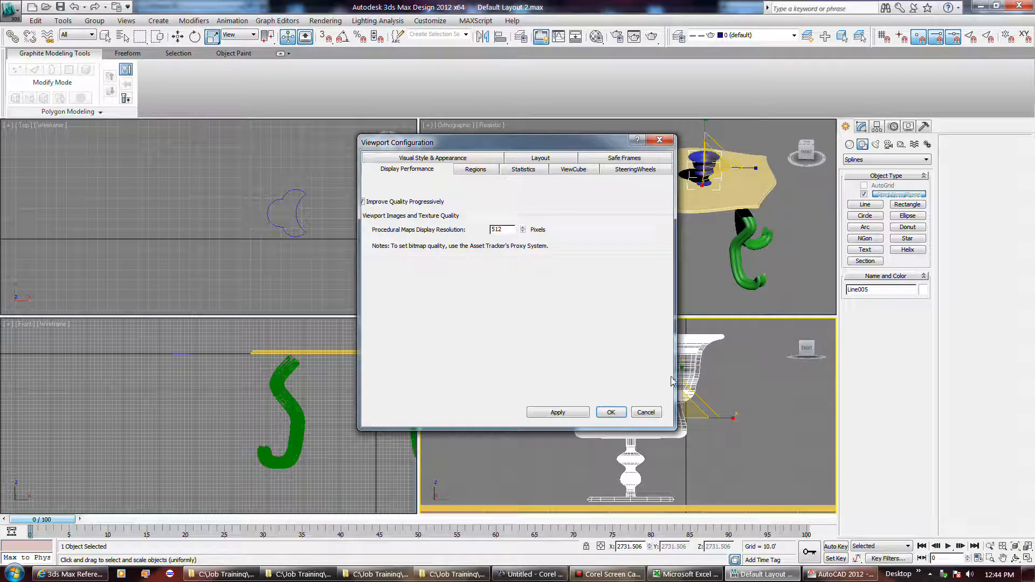
pyautogui.click(645, 412)
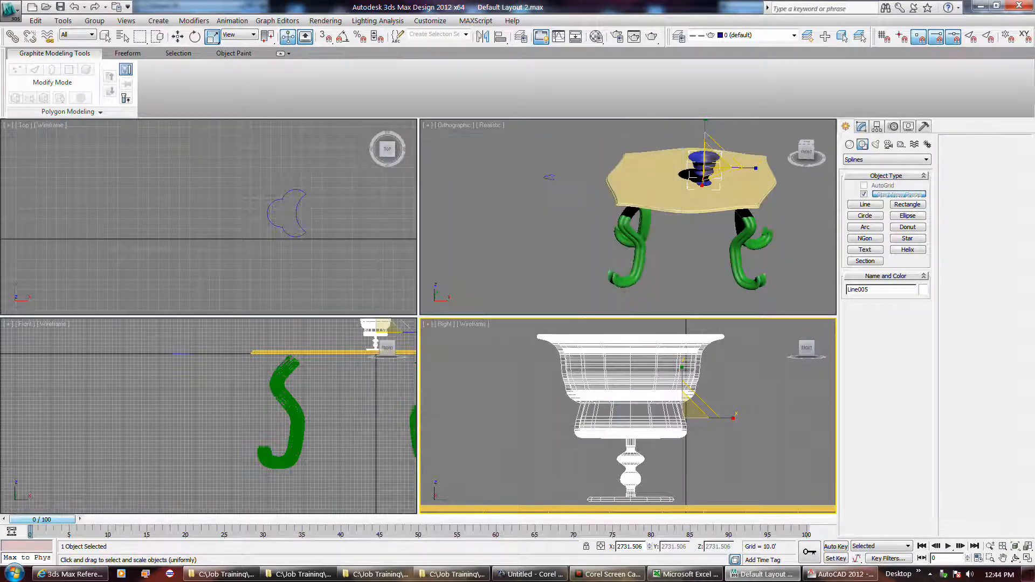
pyautogui.click(1017, 546)
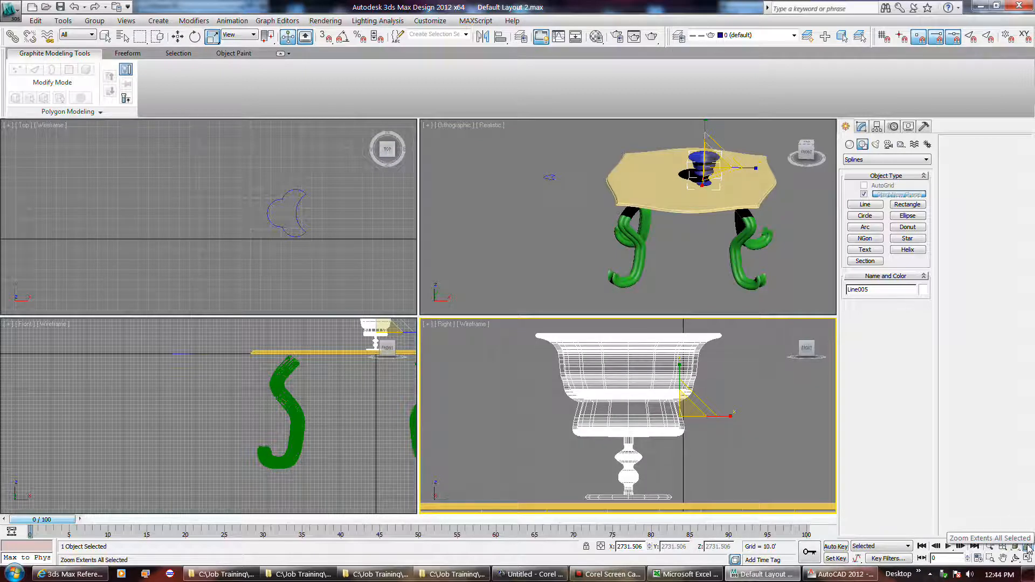
# Fit the goblet in all viewports with Zoom Extents All Selected, and repeat it with the tabletop selected
pyautogui.click(1029, 547)
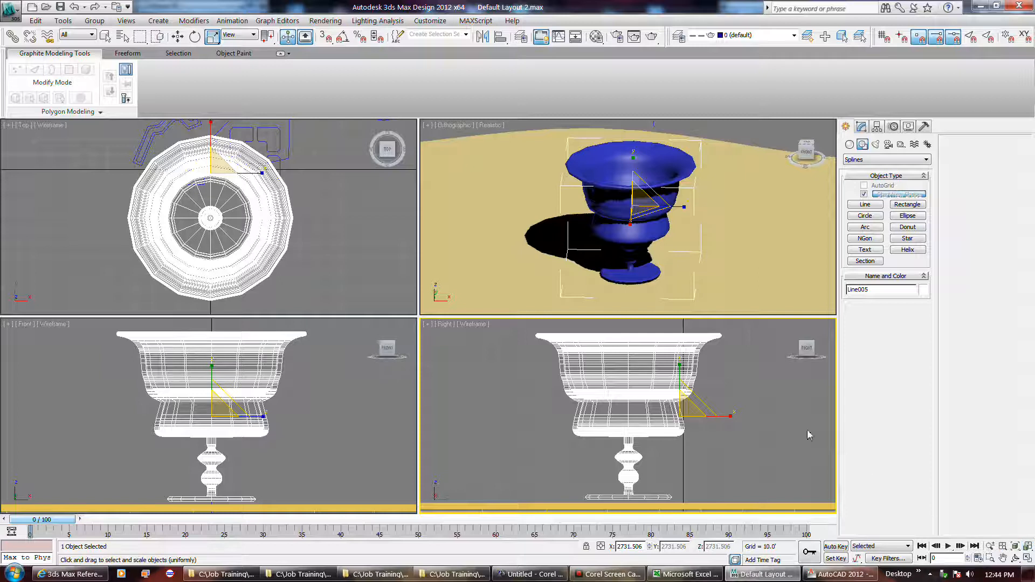
pyautogui.click(520, 381)
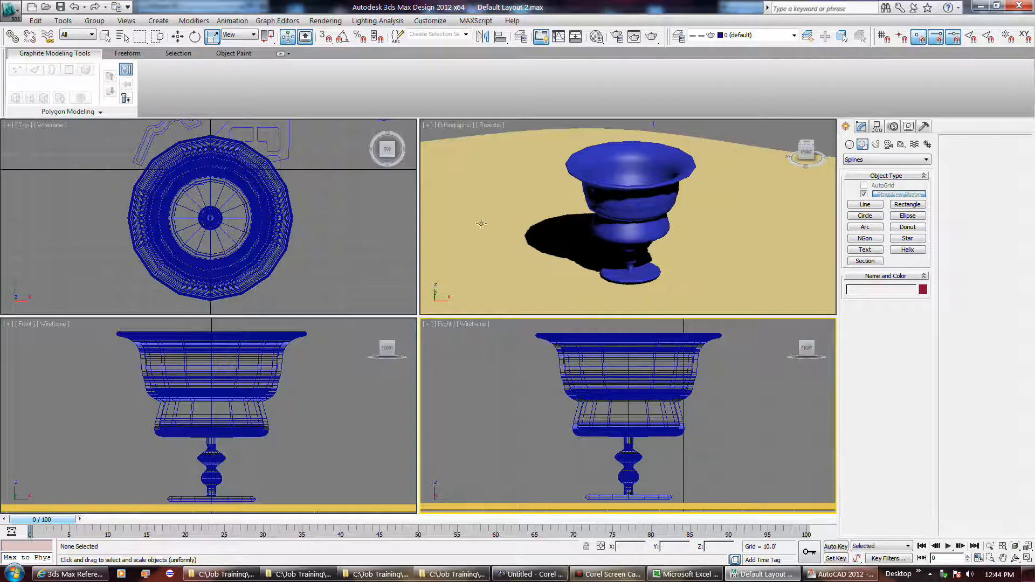
pyautogui.click(516, 151)
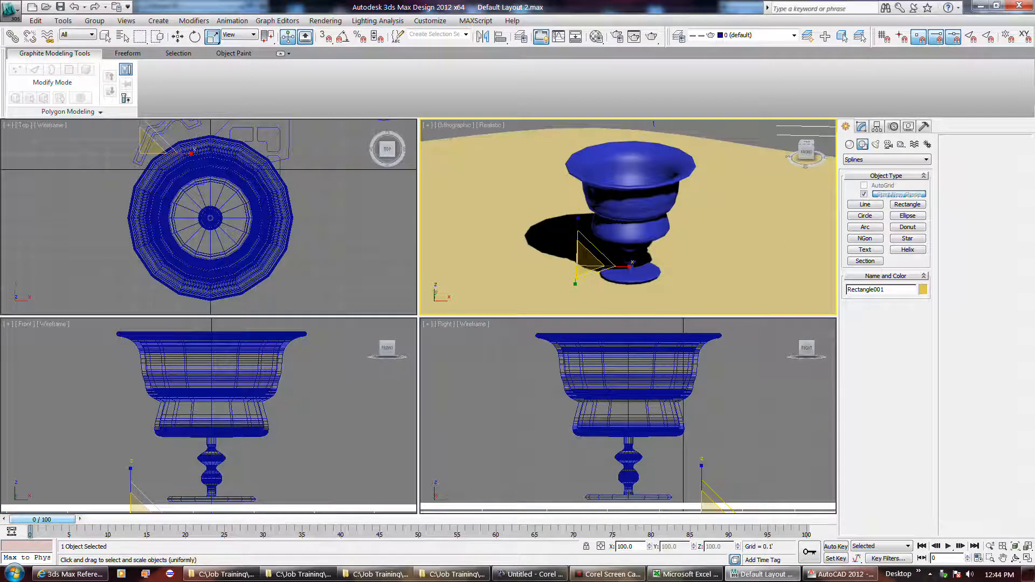
pyautogui.click(1028, 547)
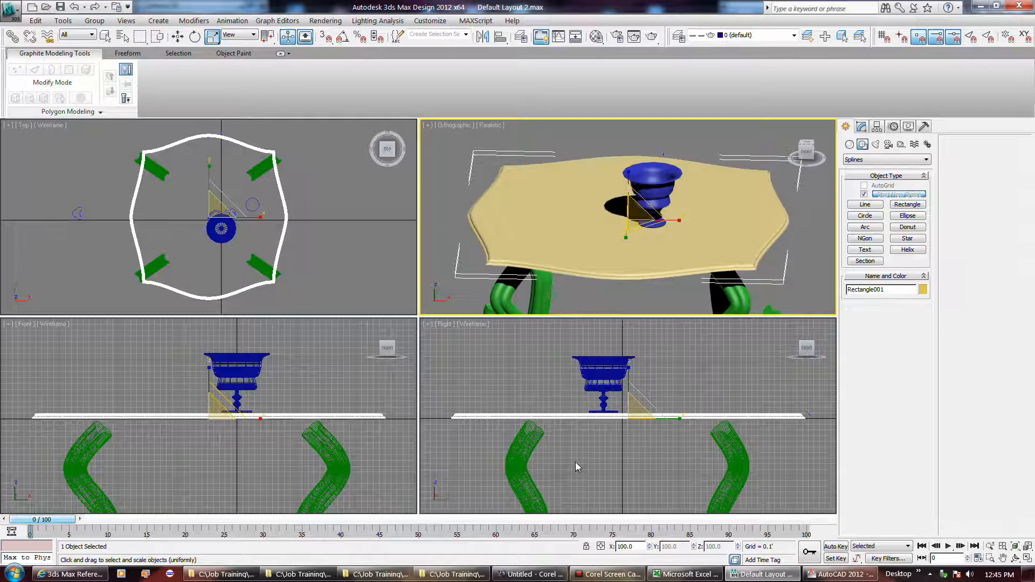
# Undo the recent zoom changes in the Orthographic and Right viewports to bring back their wider table views
pyautogui.press('z')
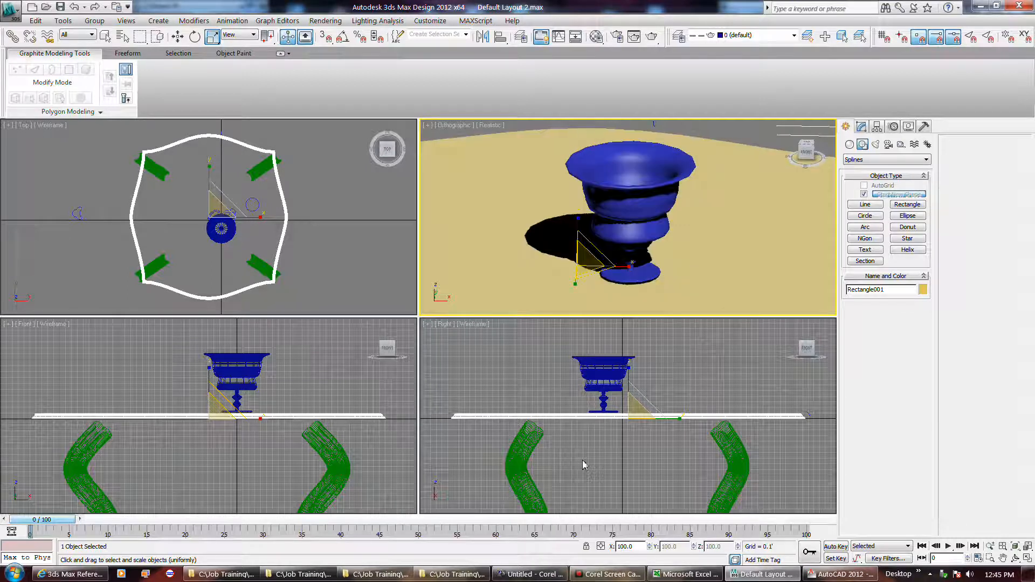
pyautogui.hotkey('shift', 'z')
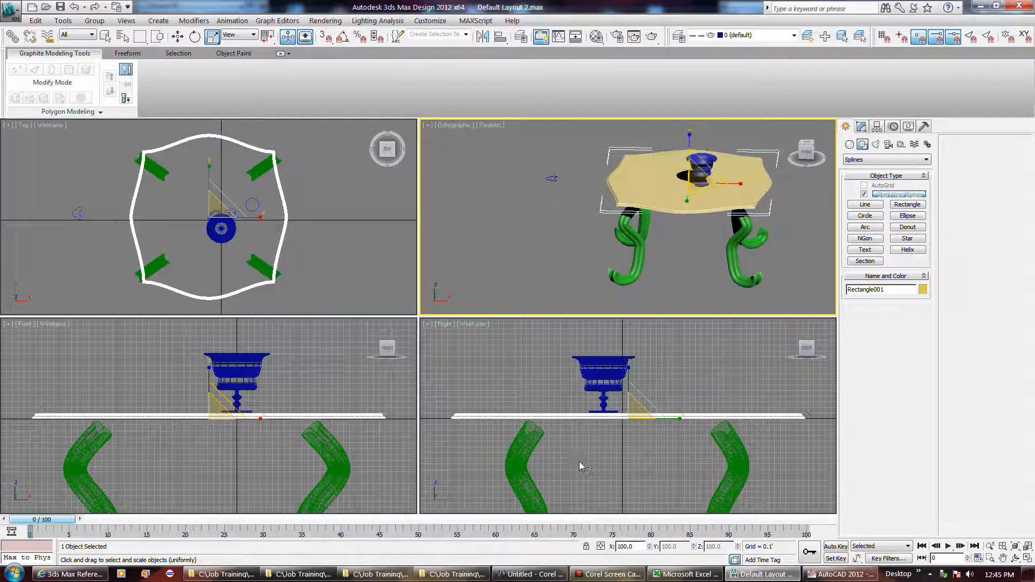
pyautogui.click(607, 465)
pyautogui.press('z')
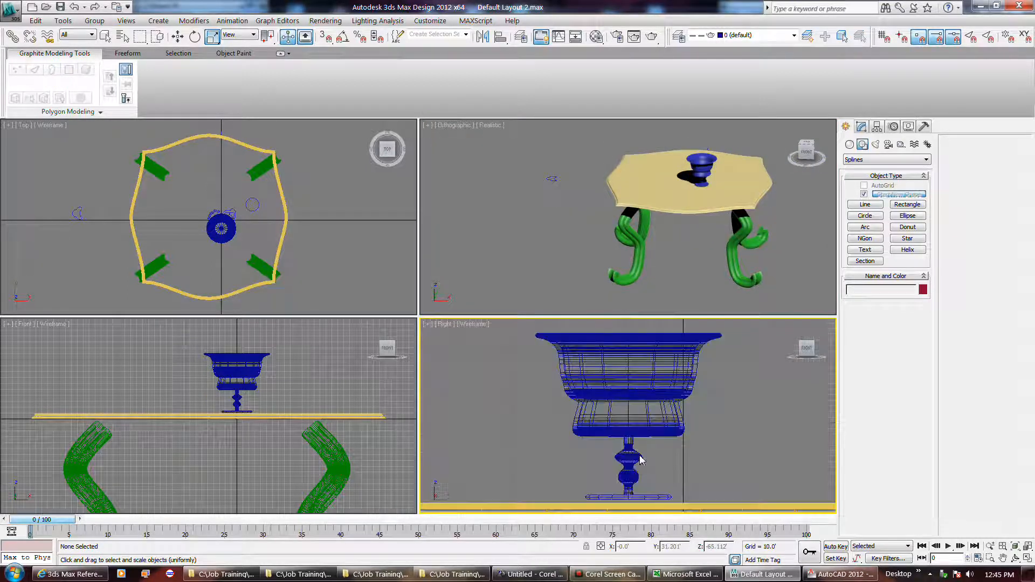
pyautogui.hotkey('shift', 'z')
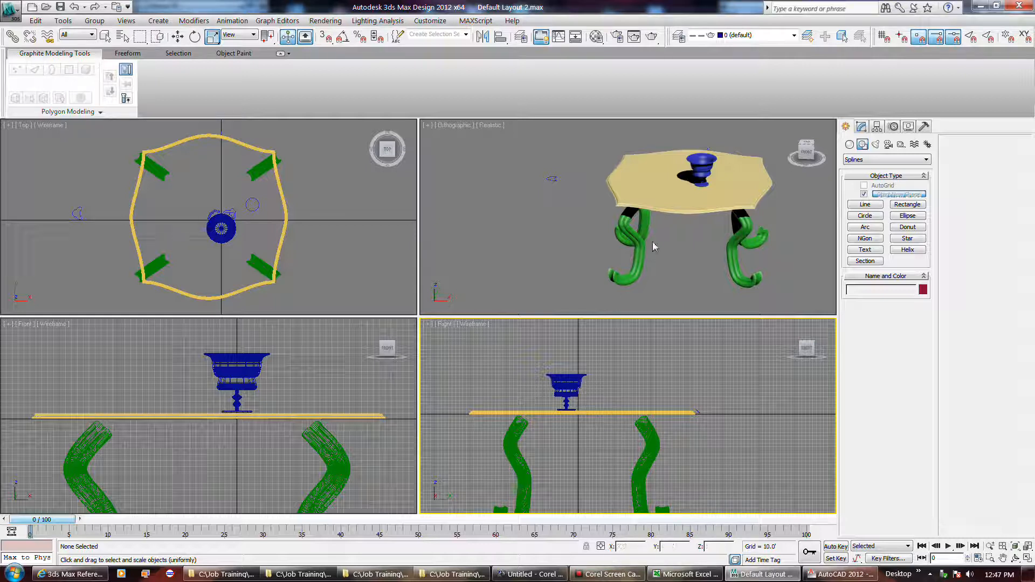
# Zoom out the Orthographic viewport and orbit the table slightly
pyautogui.click(664, 224)
pyautogui.scroll(-5, 655, 225)
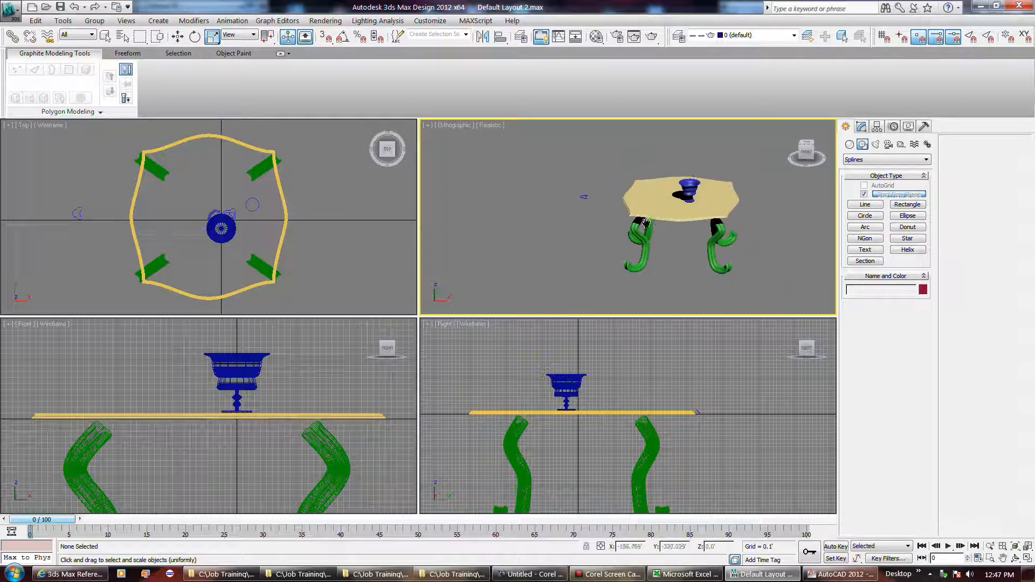
pyautogui.moveTo(649, 226)
pyautogui.keyDown('alt'); pyautogui.mouseDown(button='middle')
pyautogui.moveTo(554, 225)
pyautogui.moveTo(661, 232)
pyautogui.mouseUp(button='middle'); pyautogui.keyUp('alt')
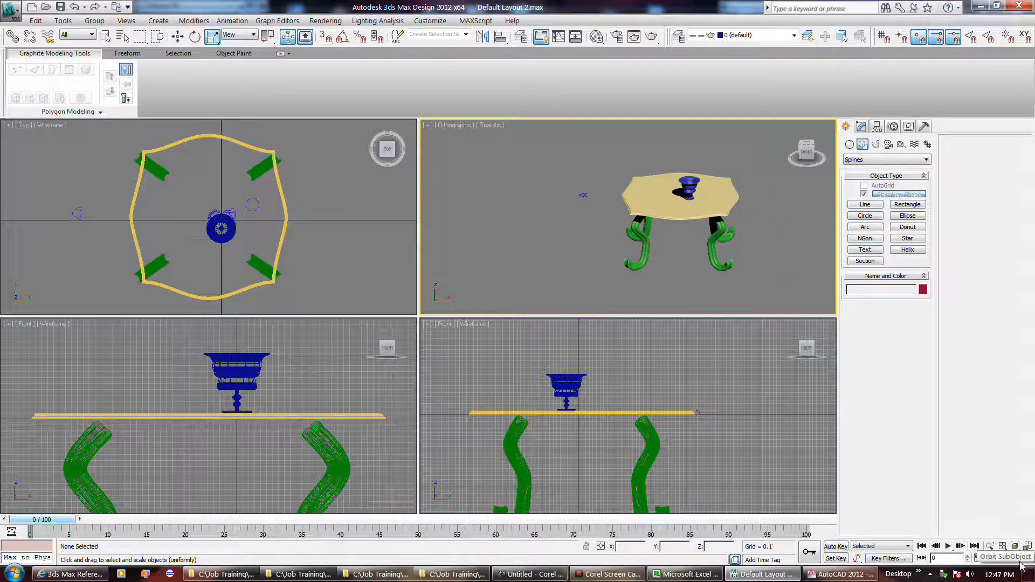
# Choose an orbit mode, select the goblet, rotate the Orthographic view of the table, and clear the selection
pyautogui.moveTo(1016, 559); pyautogui.dragTo(1017, 536)
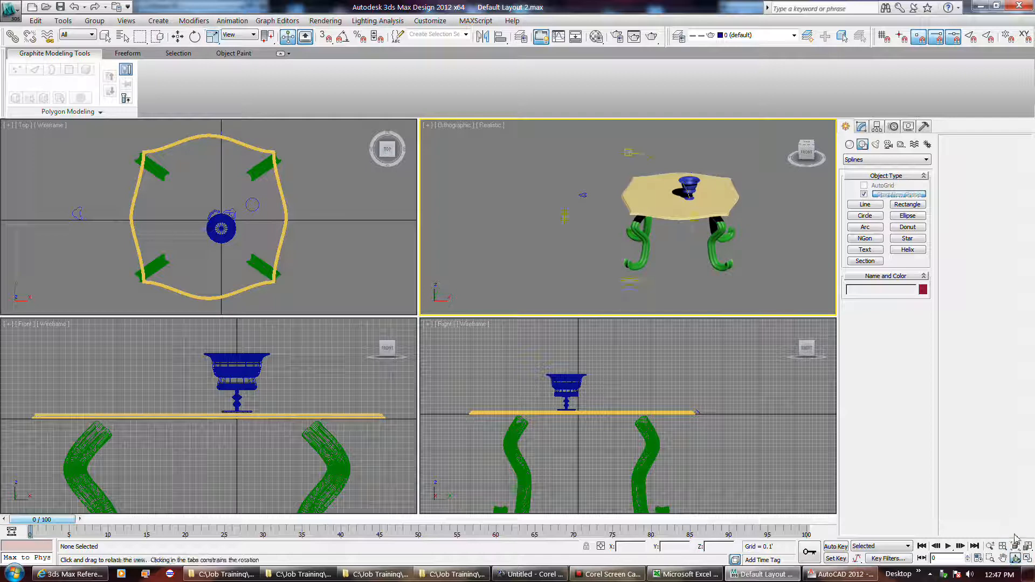
pyautogui.press('r')
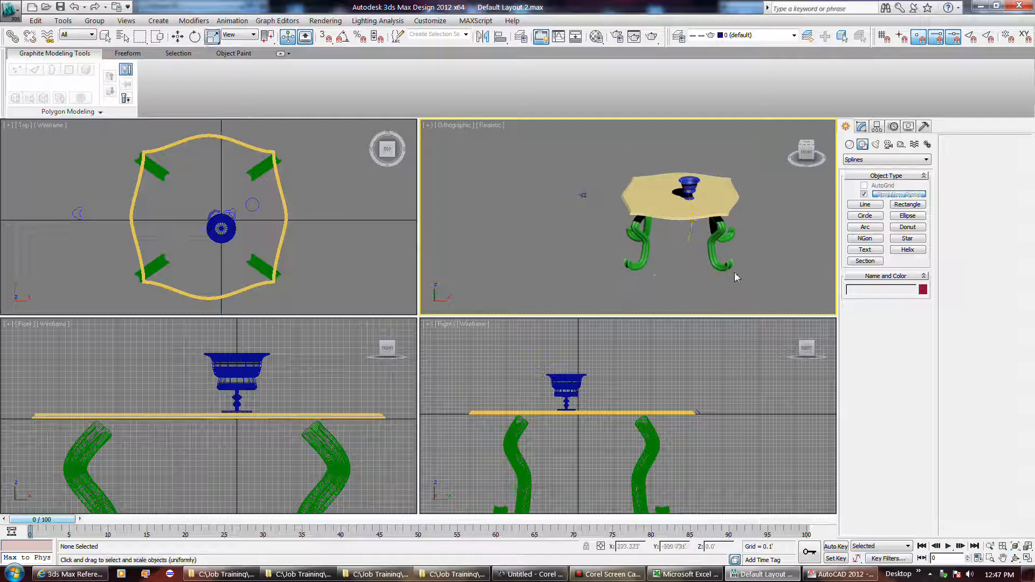
pyautogui.click(688, 189)
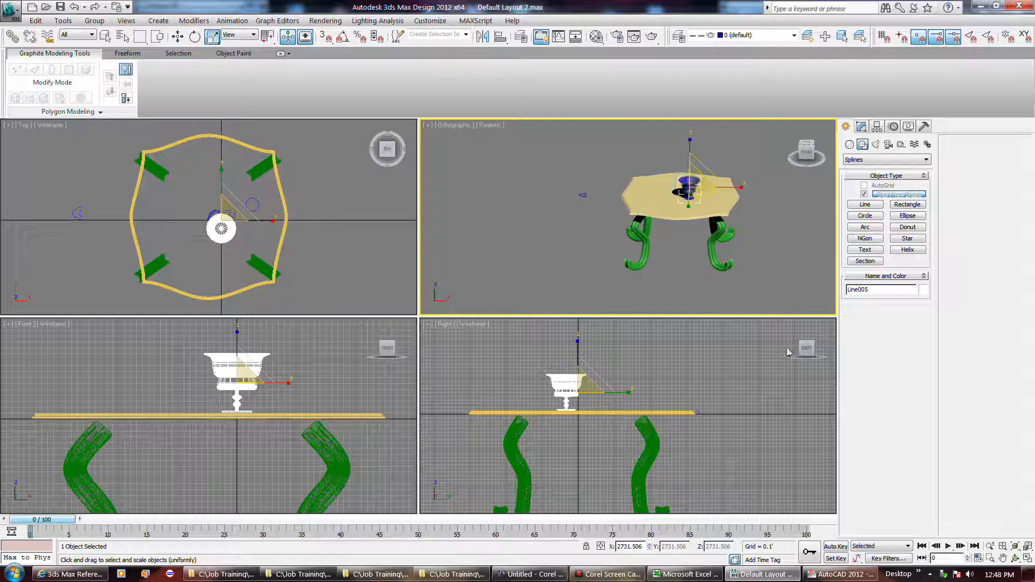
pyautogui.keyDown('alt'); pyautogui.moveTo(734, 279); pyautogui.dragTo(677, 285, button='middle'); pyautogui.keyUp('alt')
pyautogui.click(676, 284)
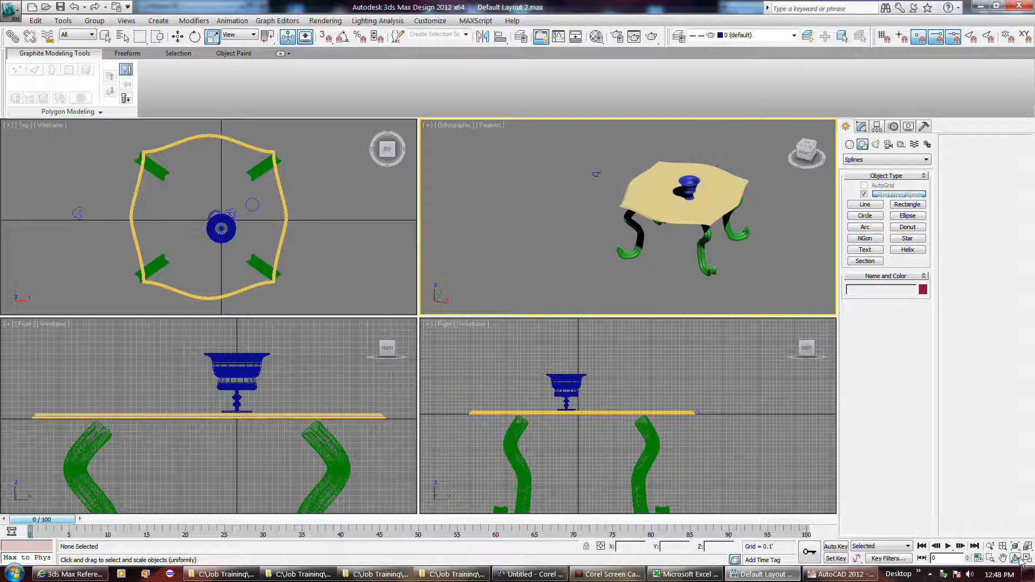
# Orbit the Orthographic view around the table to inspect its legs and bring it back to a near-front angle
pyautogui.keyDown('alt'); pyautogui.moveTo(665, 278); pyautogui.dragTo(698, 227, button='middle'); pyautogui.keyUp('alt')
pyautogui.click(631, 207)
pyautogui.click(720, 239)
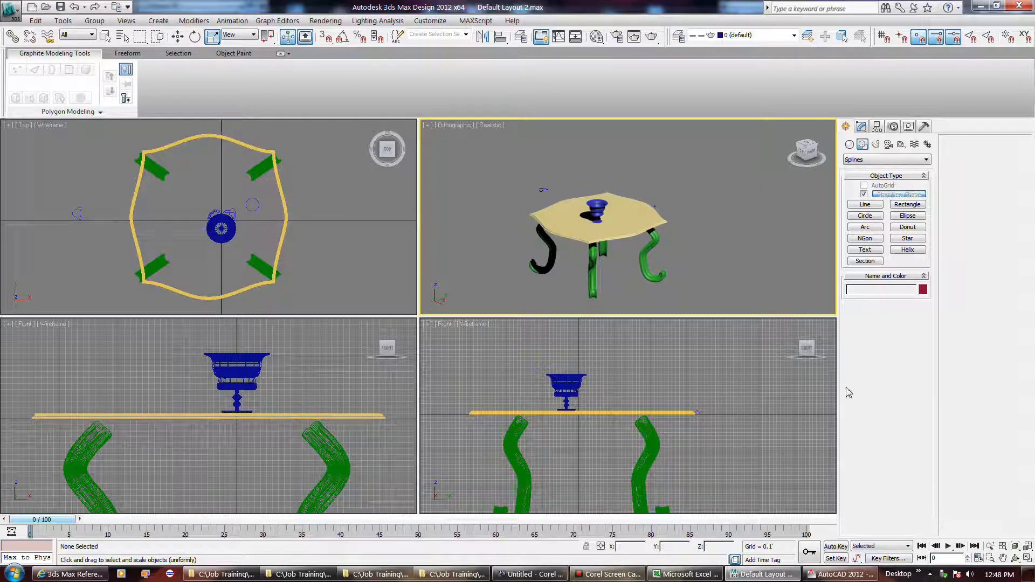
pyautogui.keyDown('alt'); pyautogui.moveTo(593, 215); pyautogui.dragTo(690, 259, button='middle'); pyautogui.keyUp('alt')
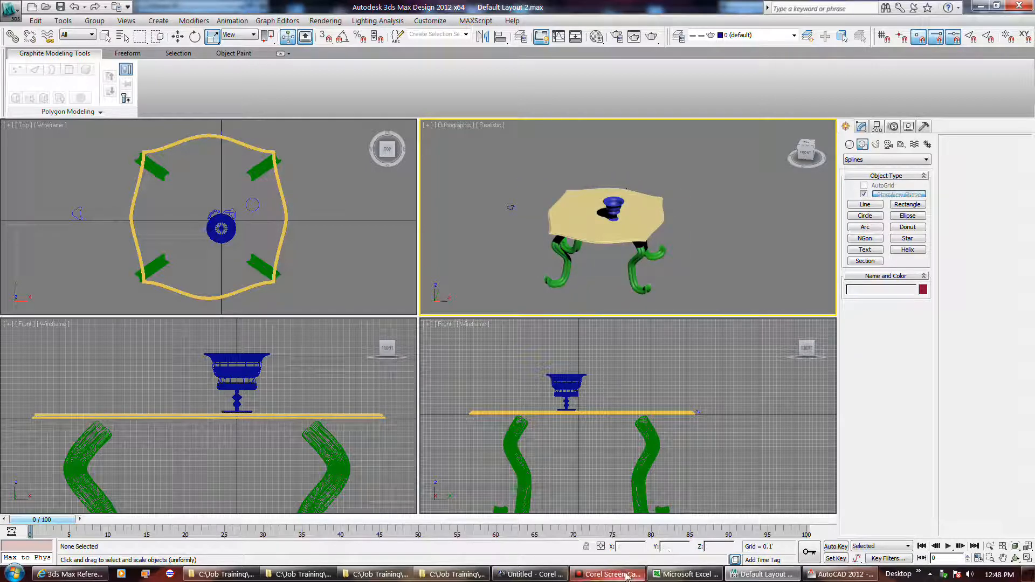
# Toggle the Orthographic viewport between maximized and the four-viewport layout, and orbit its view until all four table legs show
pyautogui.moveTo(626, 577)
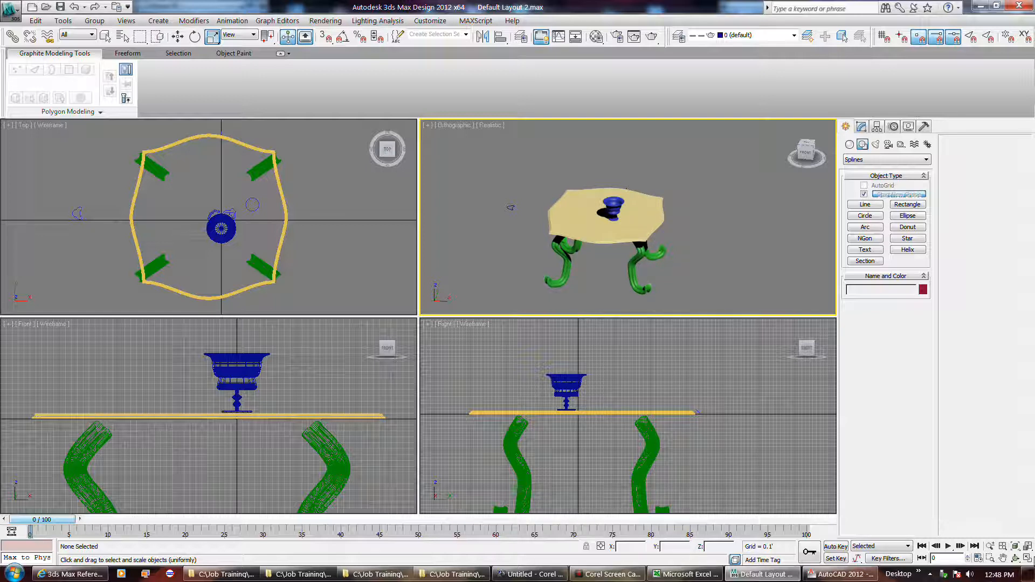
pyautogui.click(1027, 561)
pyautogui.click(1027, 561)
pyautogui.click(1028, 561)
pyautogui.click(1027, 561)
pyautogui.moveTo(808, 154); pyautogui.dragTo(807, 151)
pyautogui.keyDown('alt'); pyautogui.moveTo(623, 214); pyautogui.dragTo(517, 204, button='middle'); pyautogui.keyUp('alt')
# Review the ViewCube settings in the Viewport Configuration dialog and close it without changing anything
pyautogui.rightClick(808, 146)
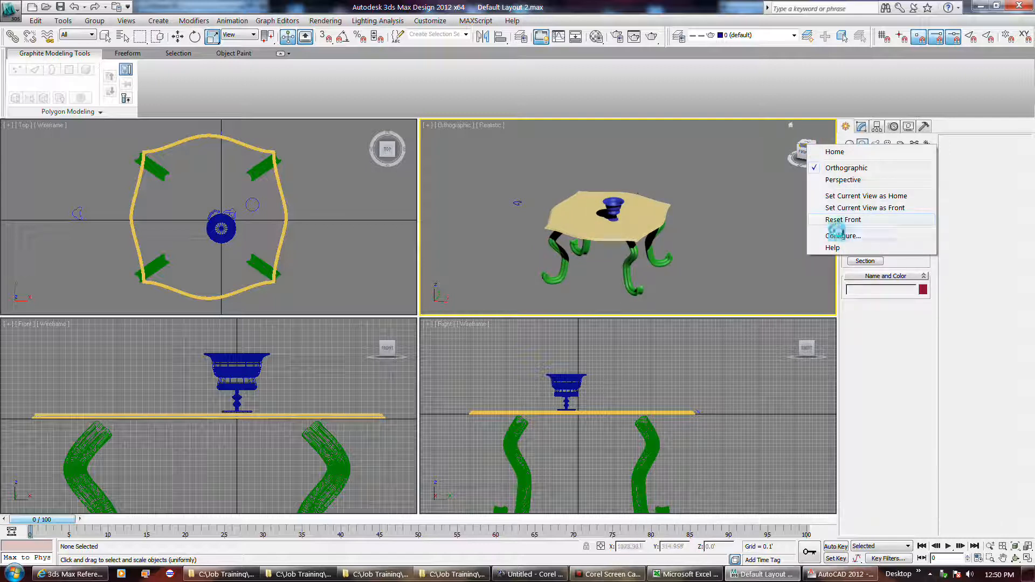
pyautogui.click(842, 236)
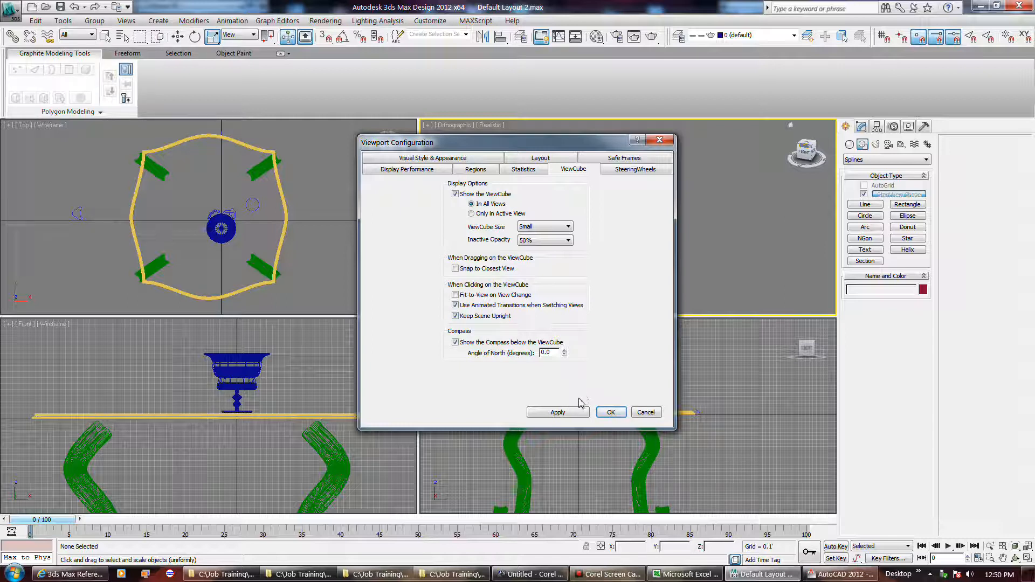
pyautogui.click(643, 413)
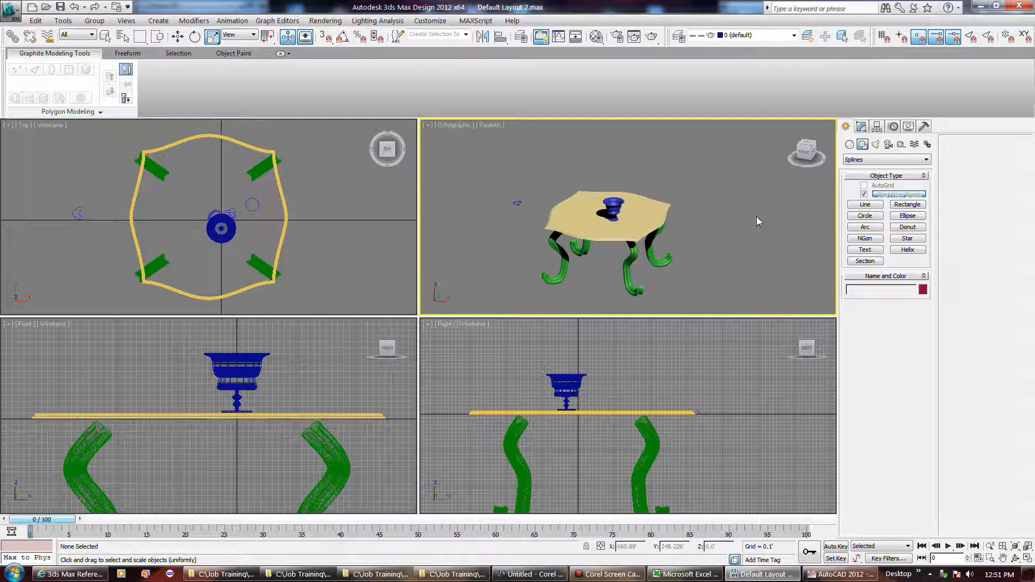
# Set the current Orthographic view as home, rotate away with the ViewCube, and return to the home view
pyautogui.rightClick(800, 156)
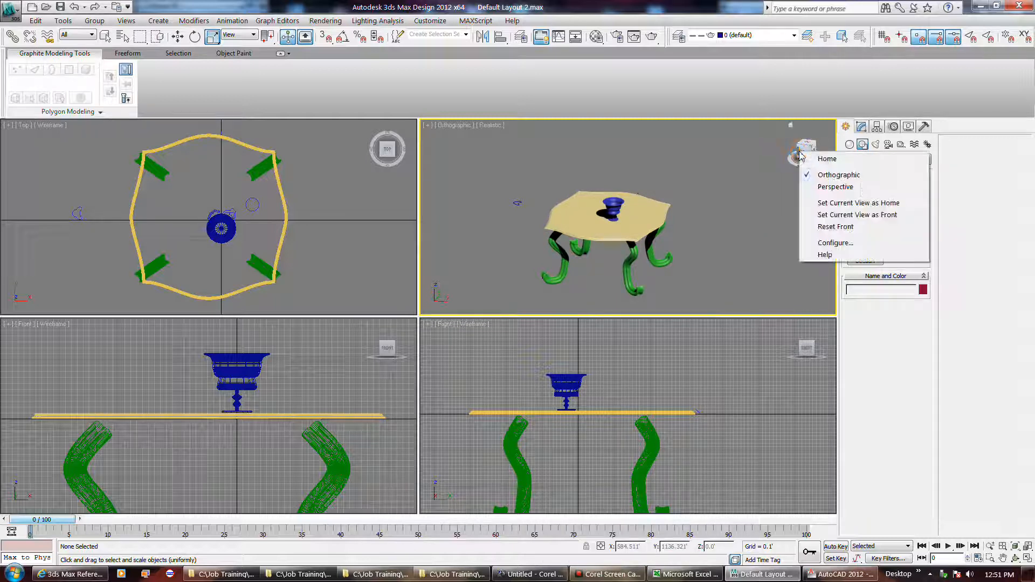
pyautogui.click(830, 203)
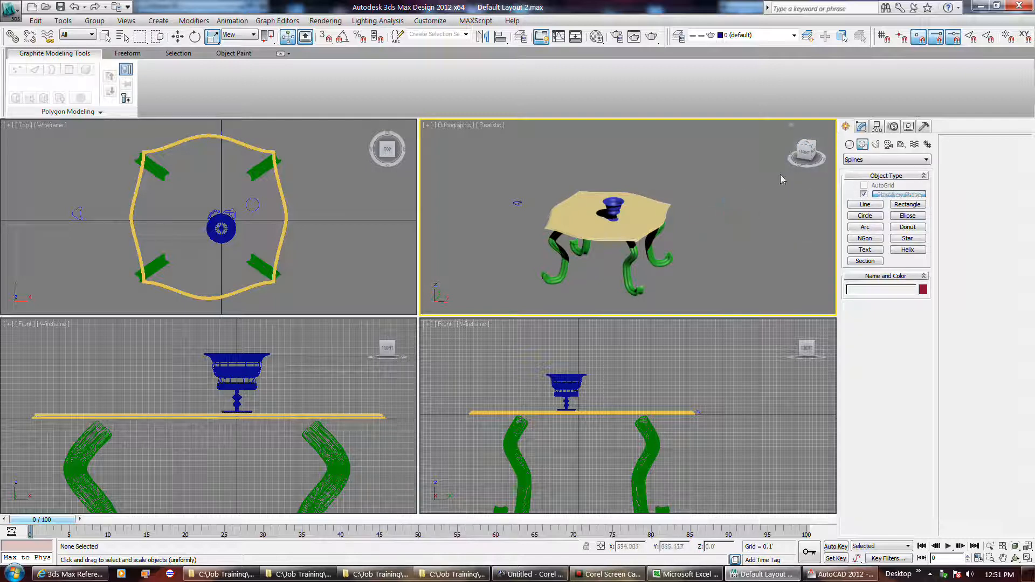
pyautogui.moveTo(807, 153)
pyautogui.mouseDown()
pyautogui.moveTo(812, 144)
pyautogui.moveTo(809, 155)
pyautogui.mouseUp()
pyautogui.click(791, 127)
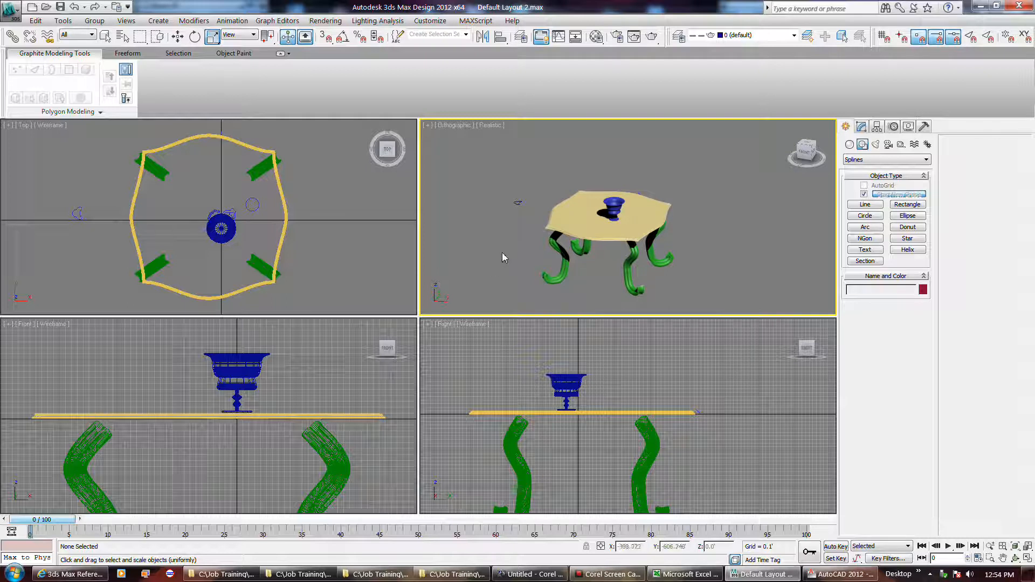
# Choose the large Full Nav SteeringWheel, use it to shift the table in the Orthographic view, and dismiss the wheel
pyautogui.hotkey('shift', 'w')
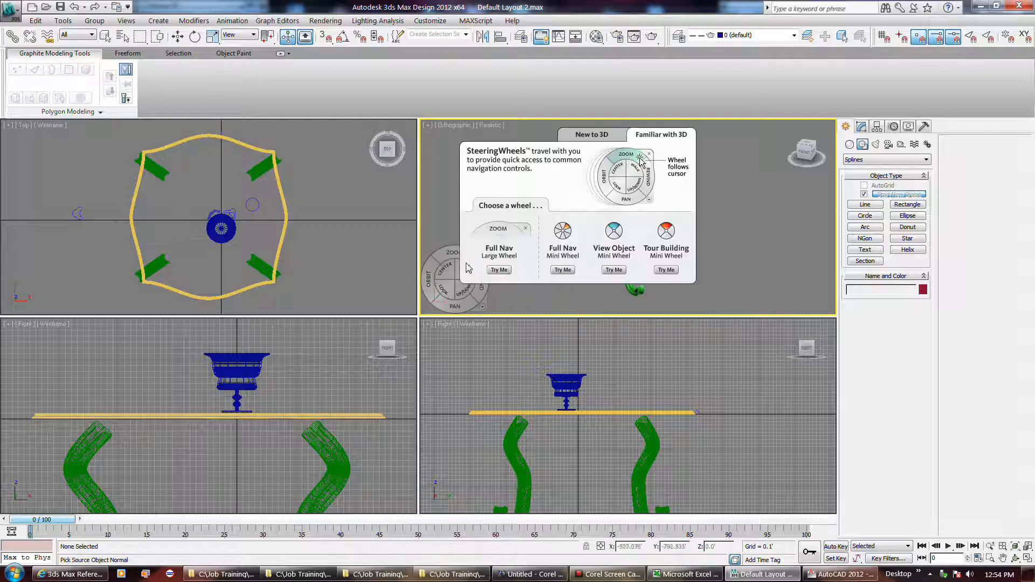
pyautogui.click(499, 269)
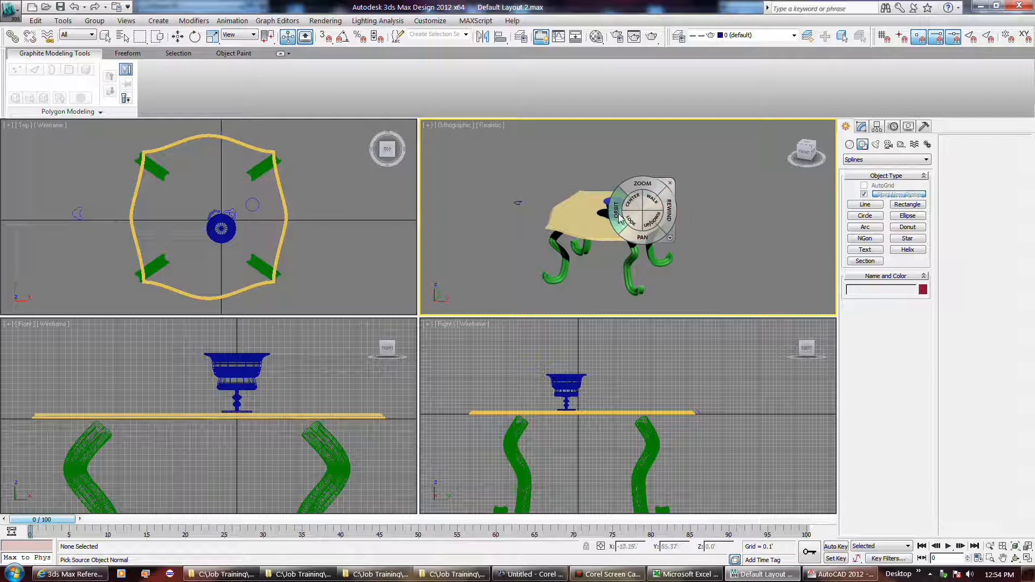
pyautogui.moveTo(629, 221)
pyautogui.mouseDown()
pyautogui.moveTo(640, 205)
pyautogui.moveTo(634, 216)
pyautogui.mouseUp()
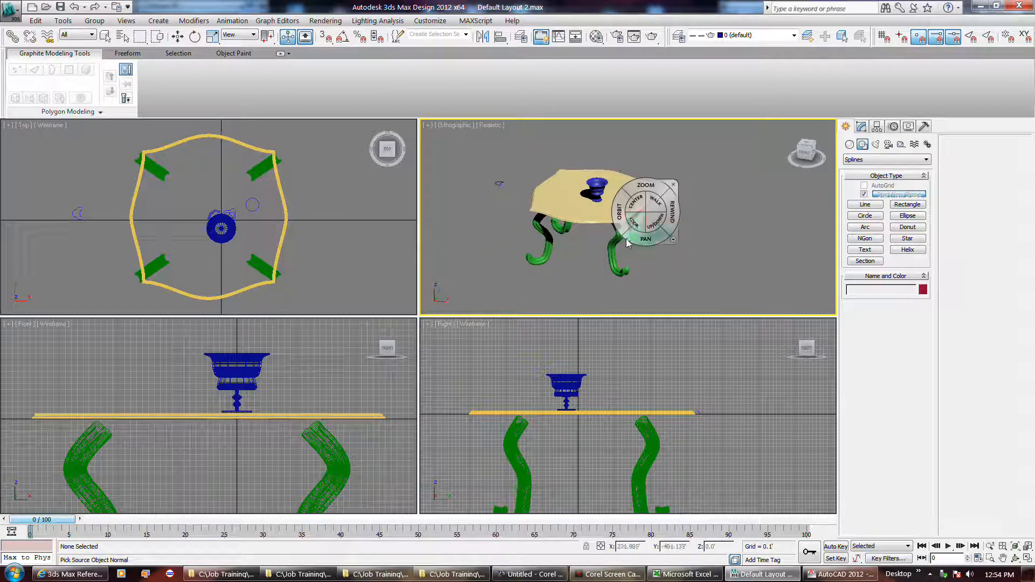
pyautogui.press('Escape')
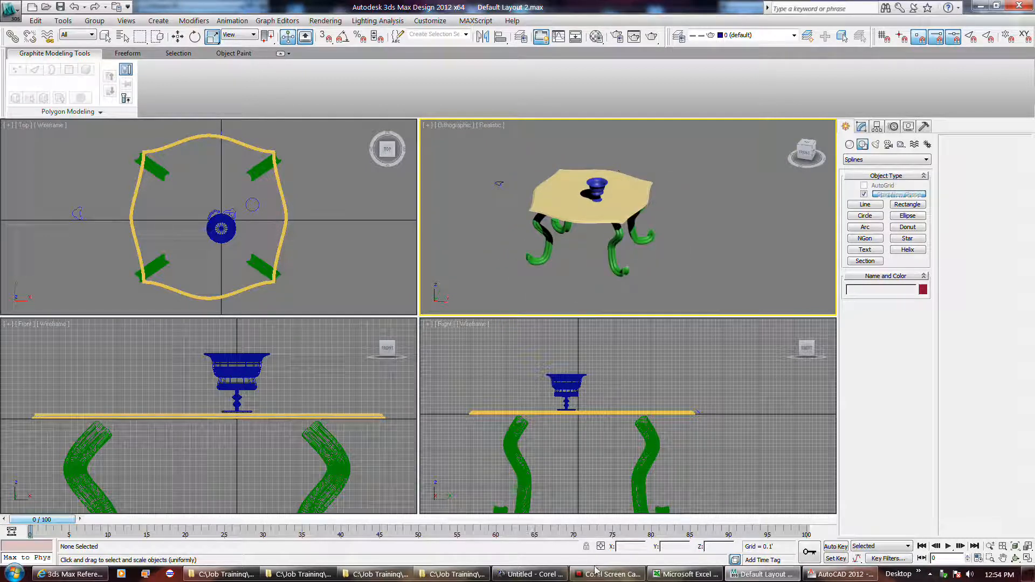